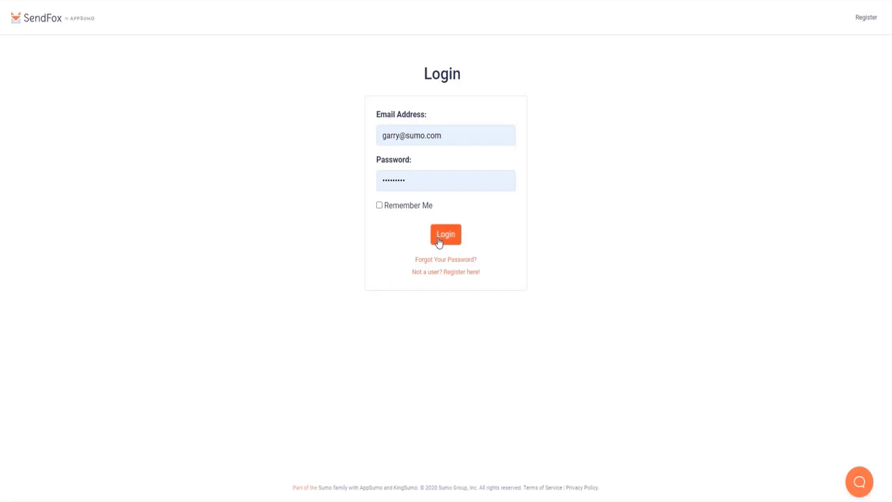
- Log in to SendFox and go to the account Settings page from the top-right menu
left_click(438, 241)
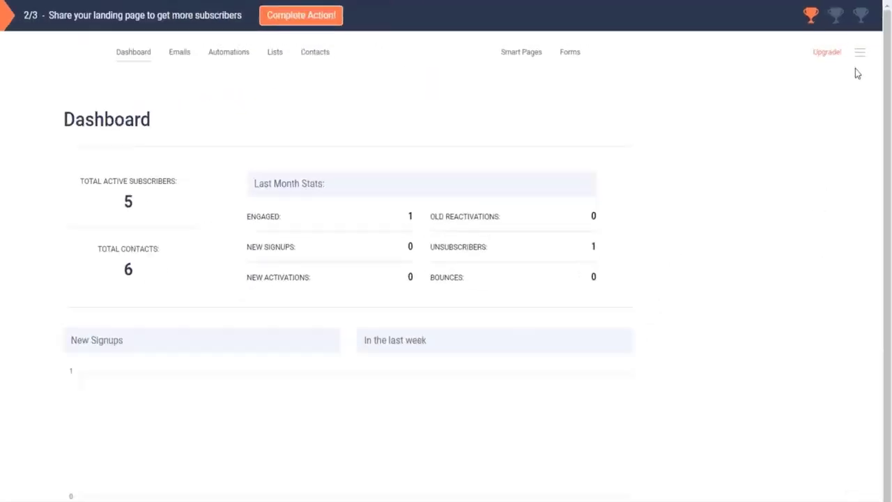
left_click(859, 53)
left_click(803, 121)
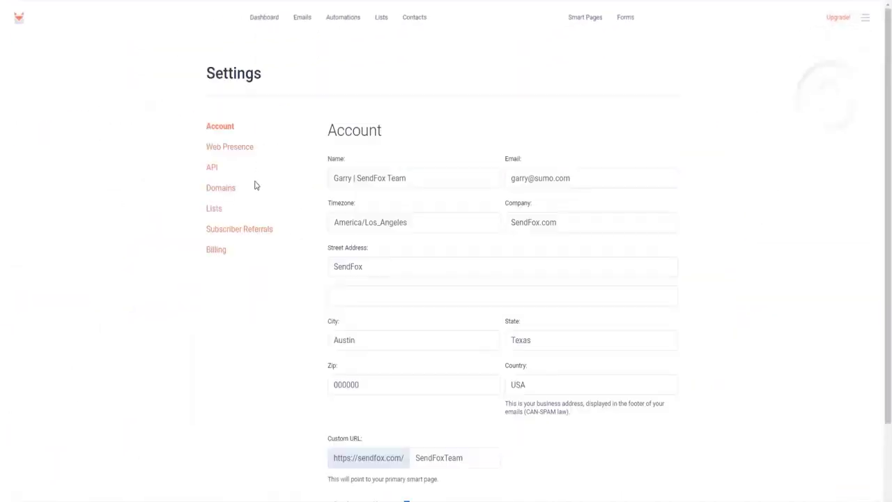
- Edit the LinkedIn, Facebook and Twitter profile entries under Web Presence and save them
left_click(237, 147)
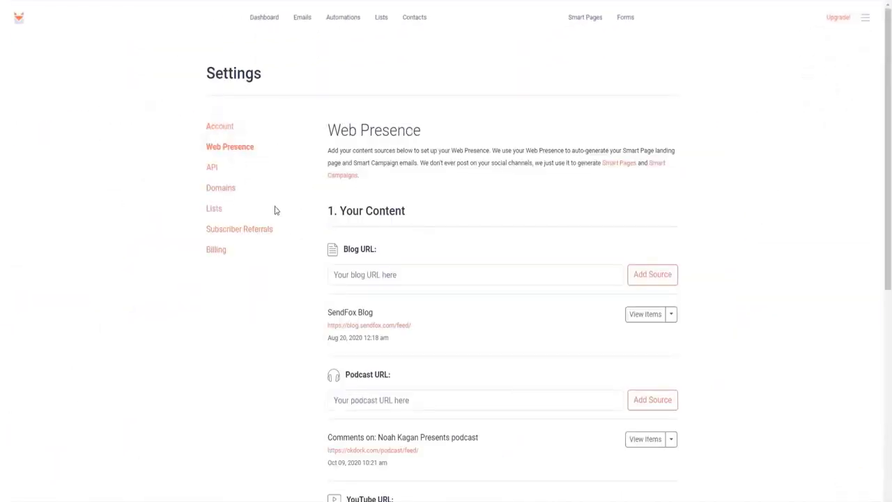
scroll(274, 210, "down", 3)
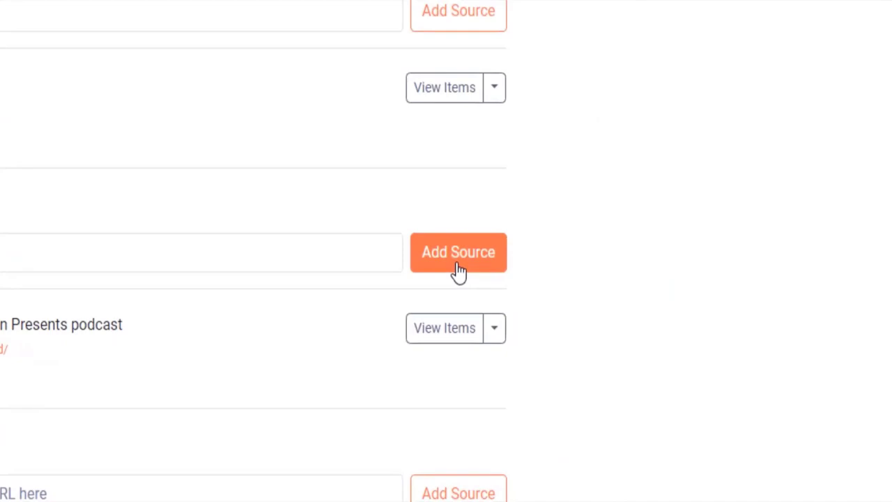
scroll(460, 275, "down", 5)
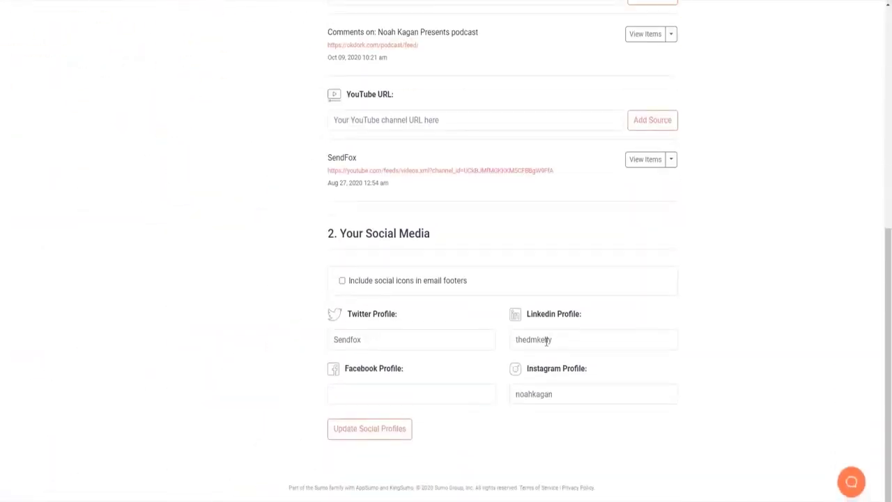
left_click(560, 339)
left_click(431, 393)
left_click(440, 340)
left_click(395, 438)
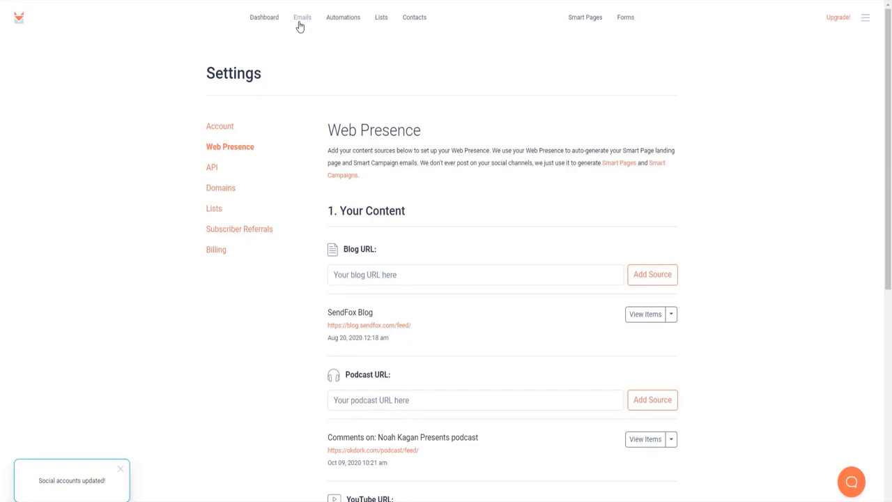
- Go to Emails and bring up the Smart Campaigns settings page
left_click(300, 21)
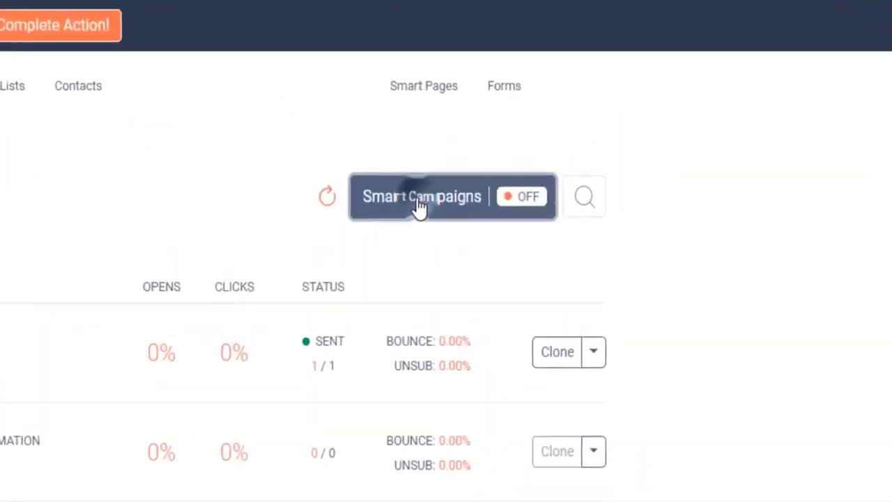
left_click(417, 202)
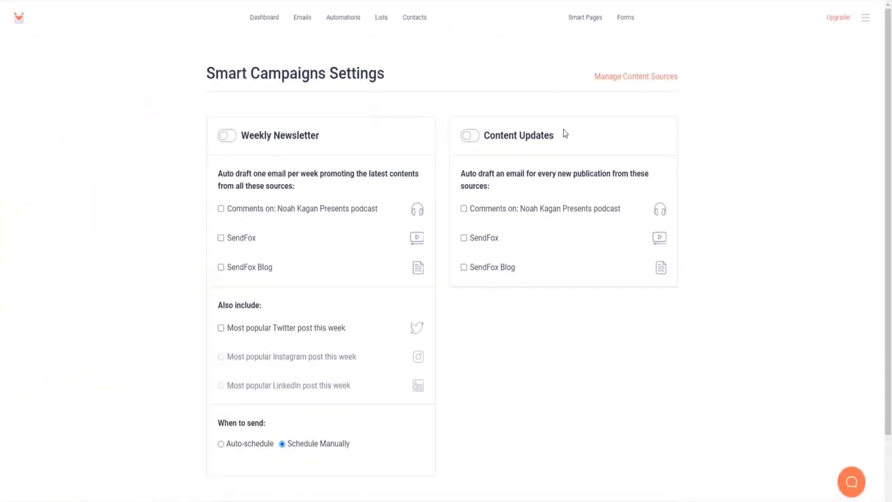
scroll(565, 133, "down", 1)
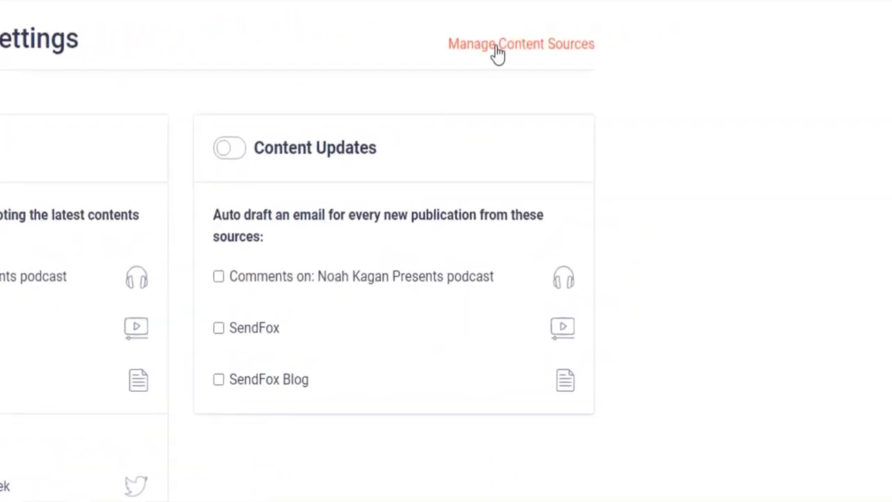
- Look over the Web Presence content sources, then toggle the Weekly Newsletter campaign on
left_click(497, 53)
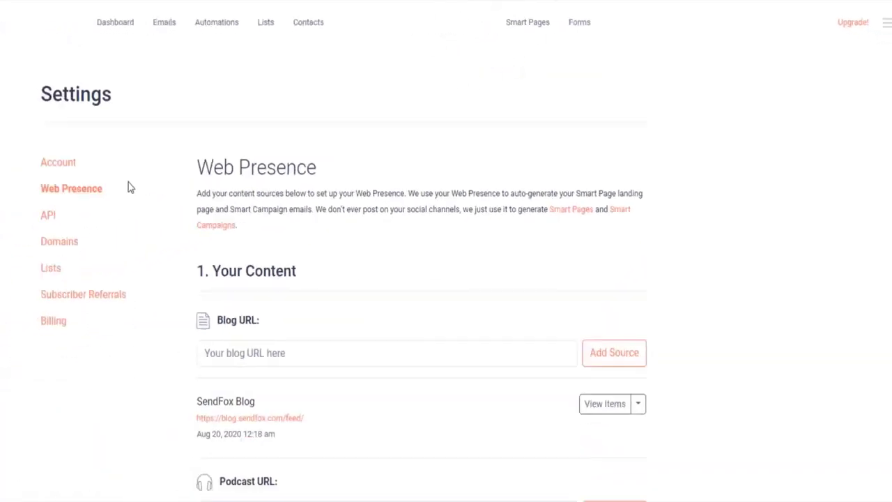
left_click_drag(321, 130, 418, 135)
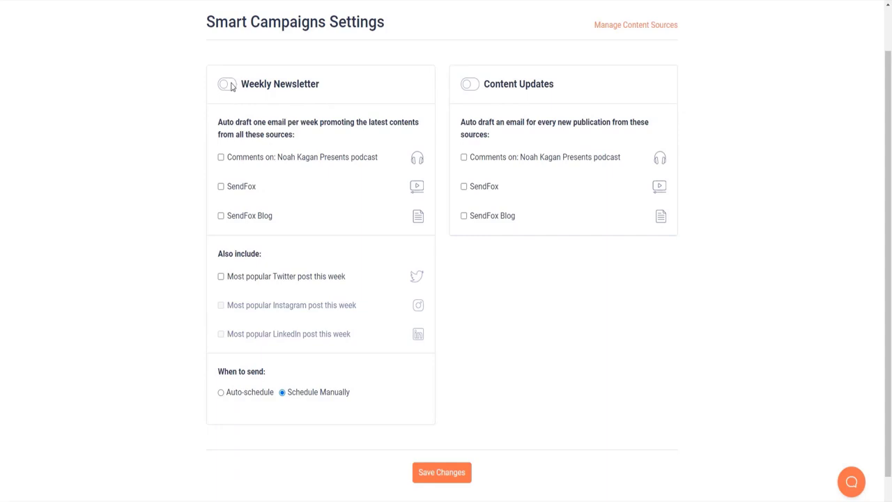
left_click(232, 85)
- Turn on Content Updates, use SendFox and SendFox Blog for both campaigns, and include the top Twitter post
left_click(468, 85)
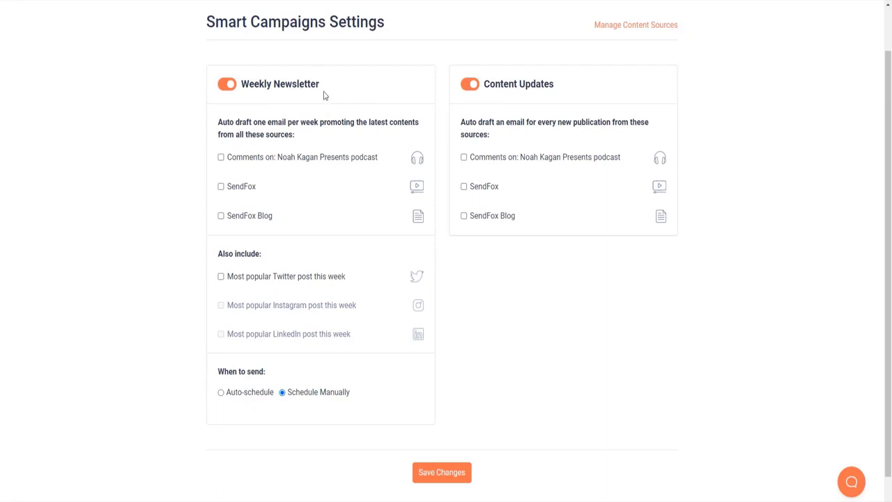
left_click(221, 187)
left_click(221, 217)
left_click(464, 186)
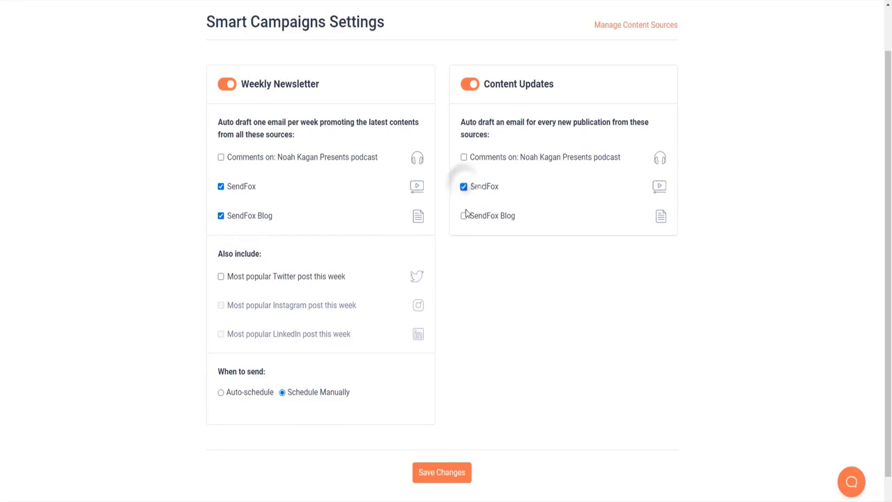
left_click(462, 216)
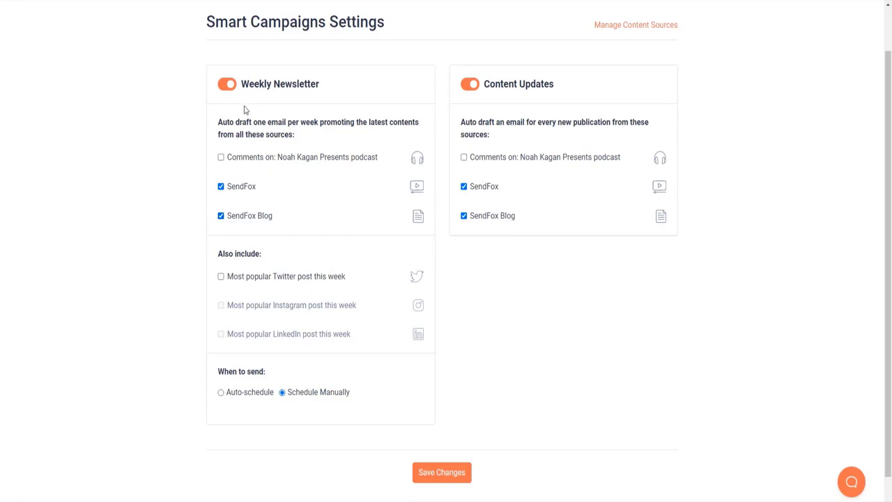
left_click(250, 278)
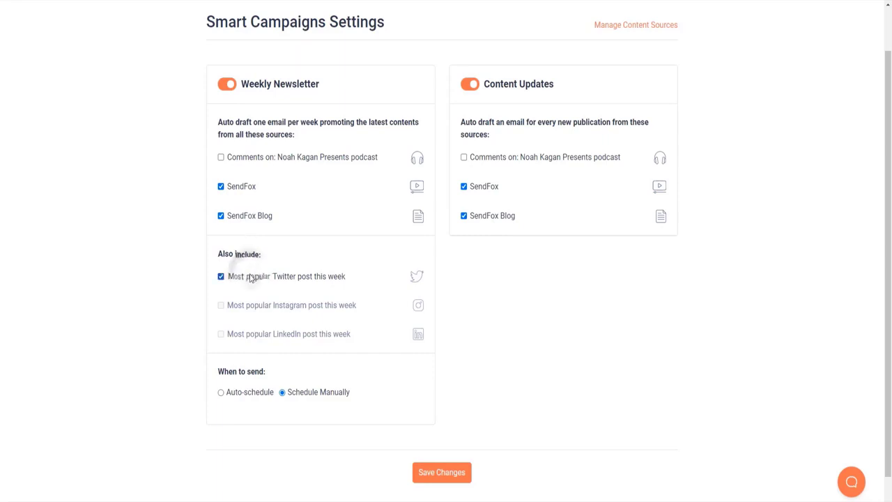
scroll(250, 277, "down", 1)
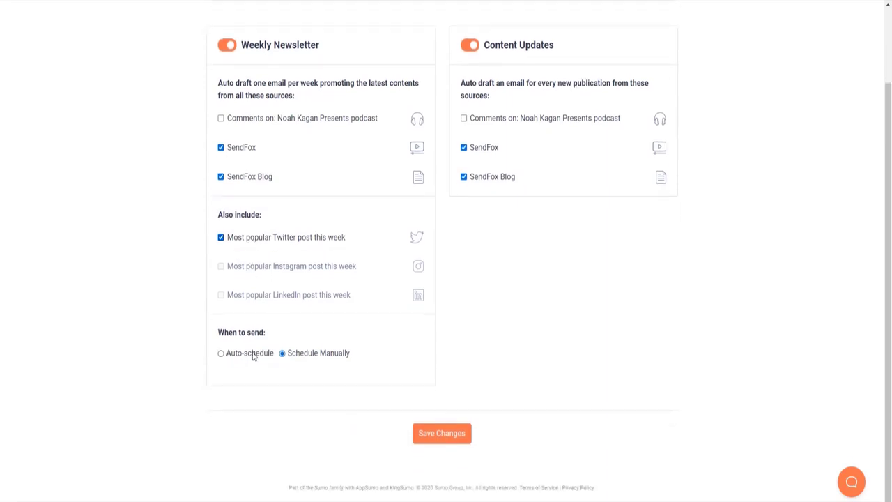
- Auto-schedule the Weekly Newsletter for Thursday at 9:35 am, removing the existing recipient lists
left_click(252, 354)
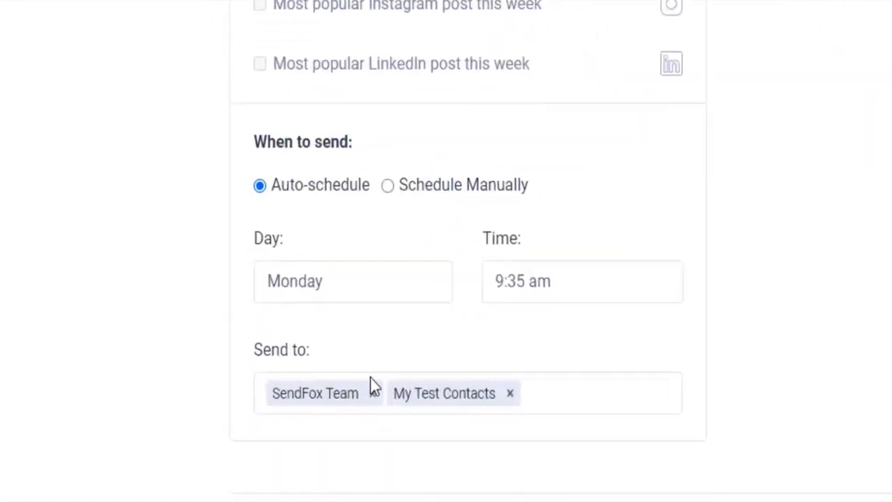
left_click(375, 393)
left_click(382, 393)
left_click(354, 281)
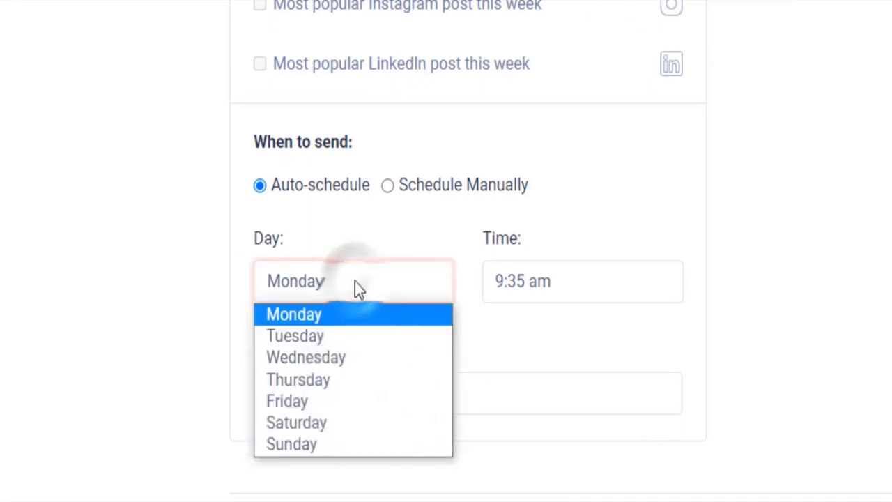
left_click(351, 376)
left_click(571, 282)
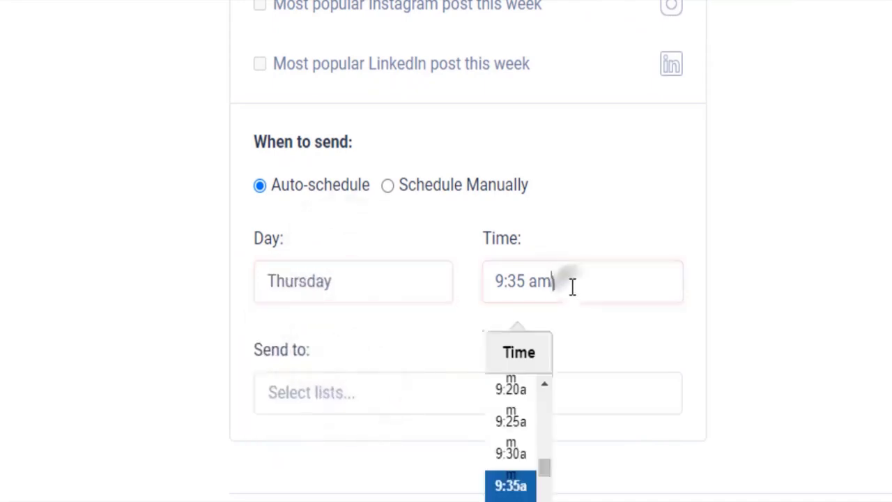
left_click(522, 485)
left_click(624, 346)
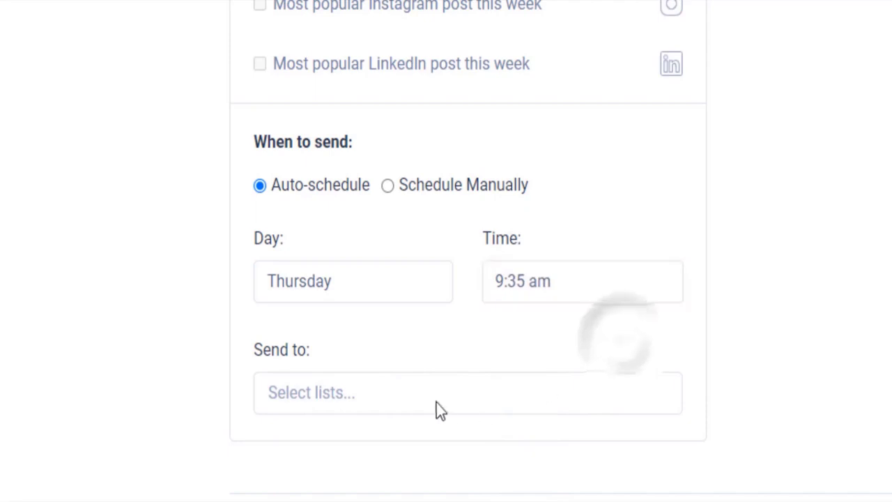
- Send it to My Test Contacts, save the settings, and switch sending to Schedule Manually
left_click(422, 392)
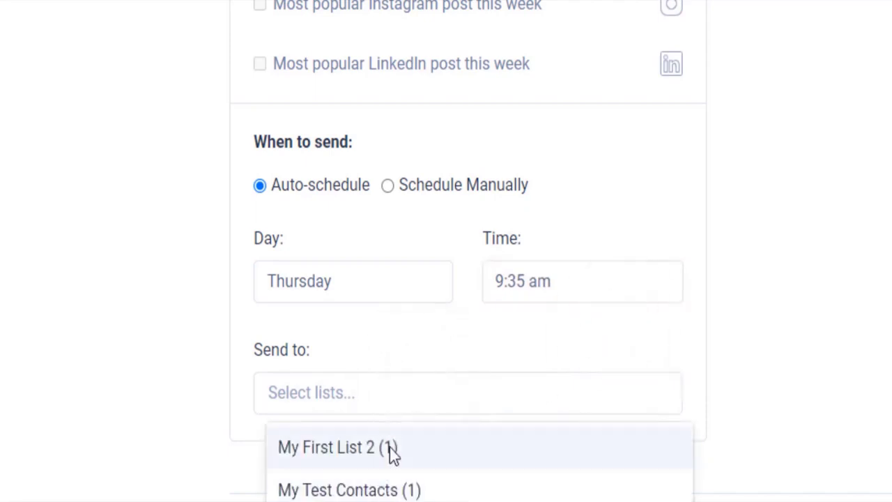
left_click(381, 489)
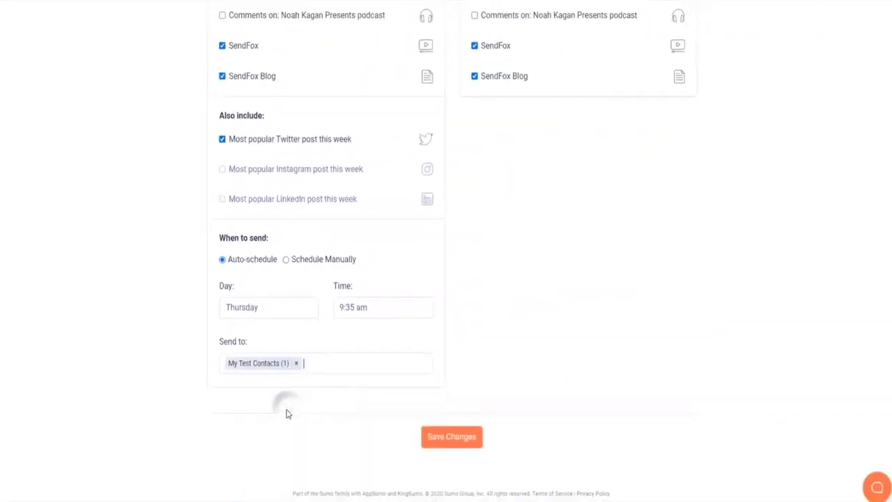
left_click(436, 433)
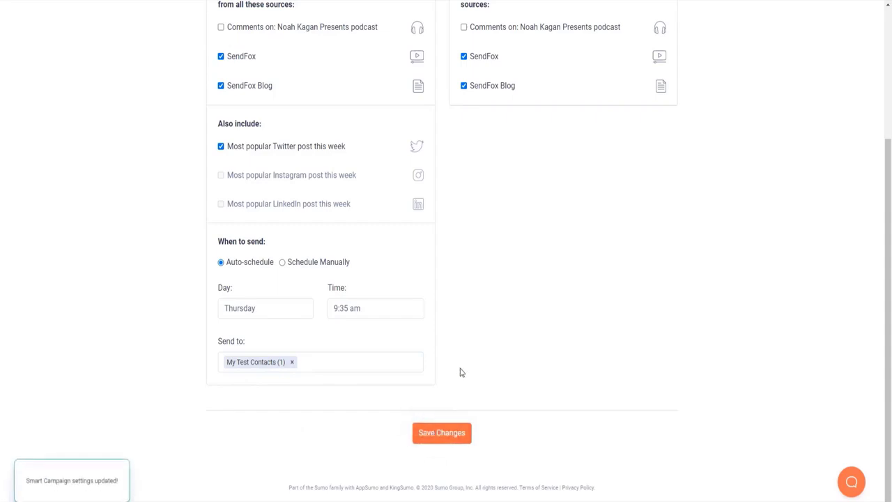
left_click(331, 263)
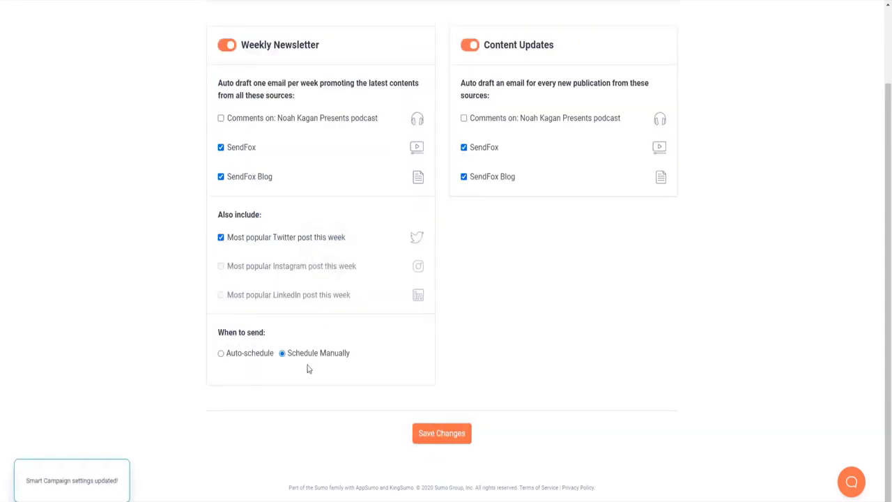
- Save the Smart Campaign settings with Schedule Manually and return to the top of the page
left_click(428, 441)
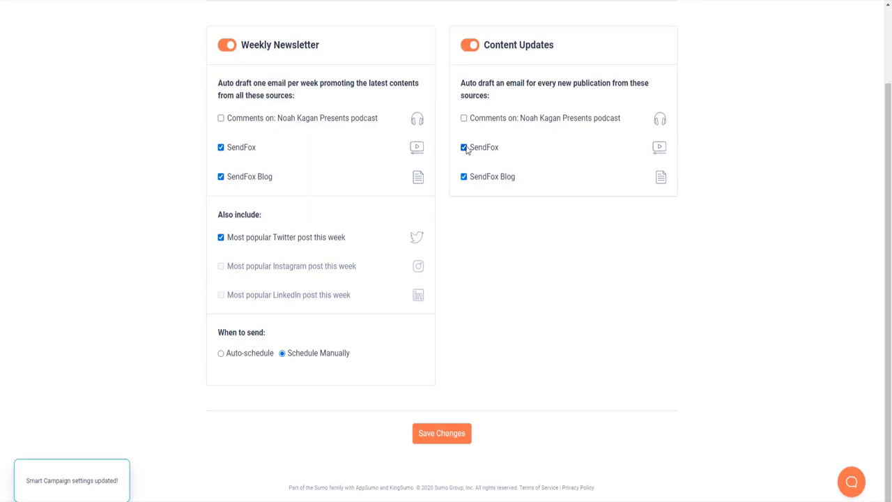
left_click(443, 432)
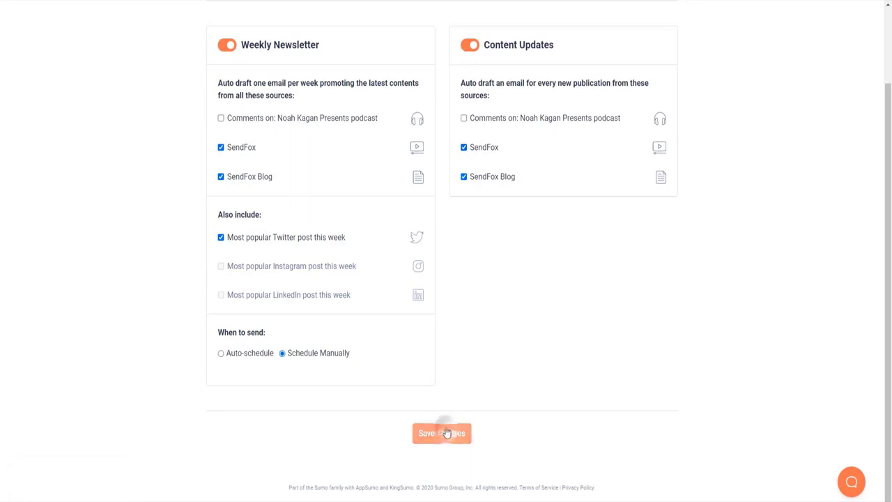
scroll(455, 352, "up", 2)
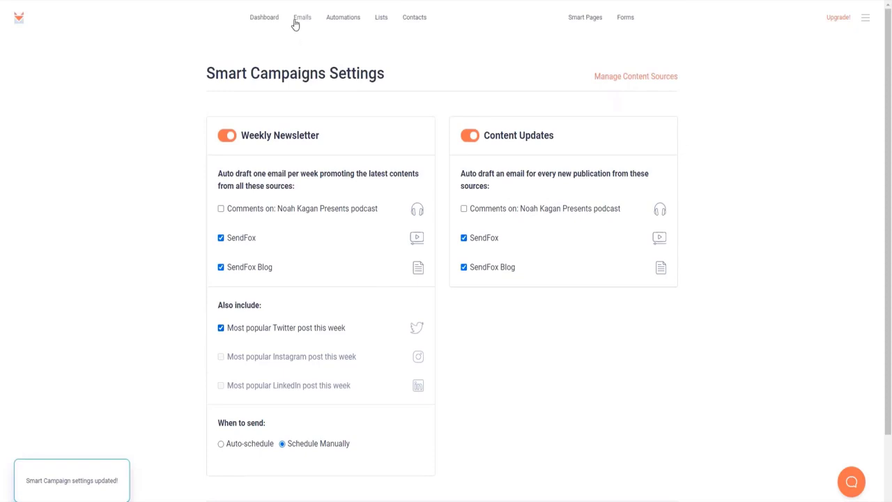
- Refresh the Emails list to generate the Smart Campaign email and open it in the editor
left_click(296, 16)
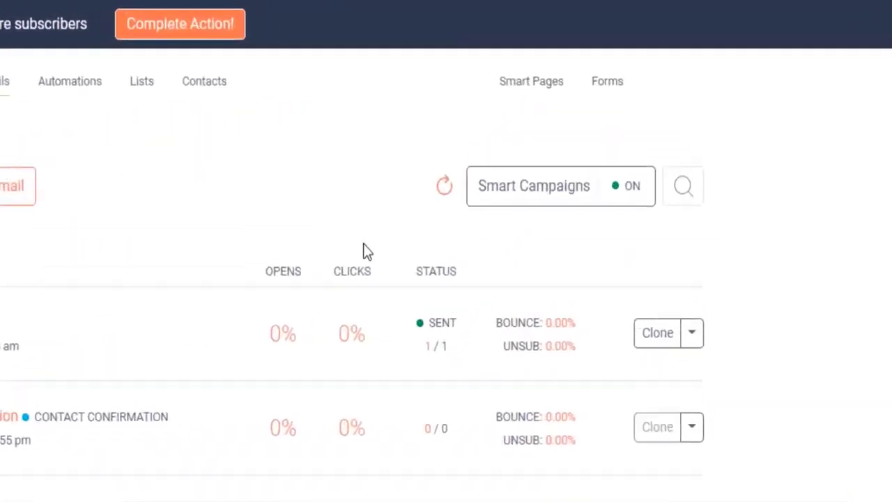
left_click(377, 262)
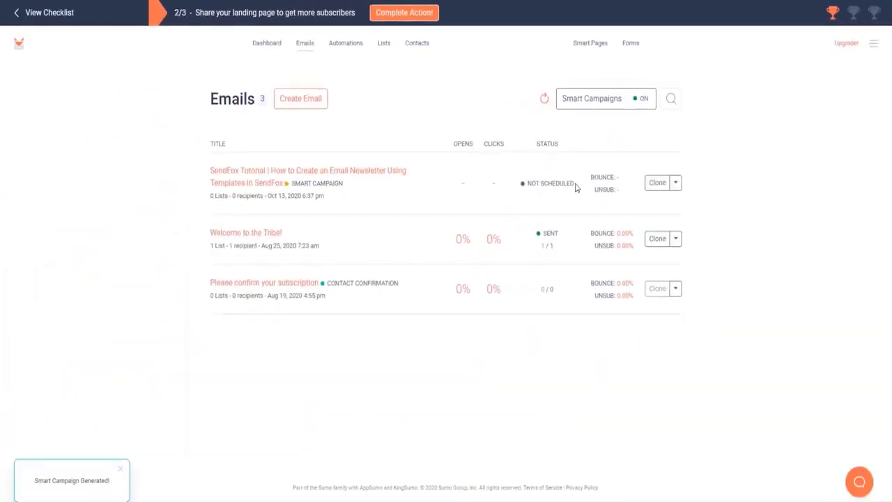
left_click_drag(576, 185, 527, 183)
left_click_drag(357, 186, 291, 184)
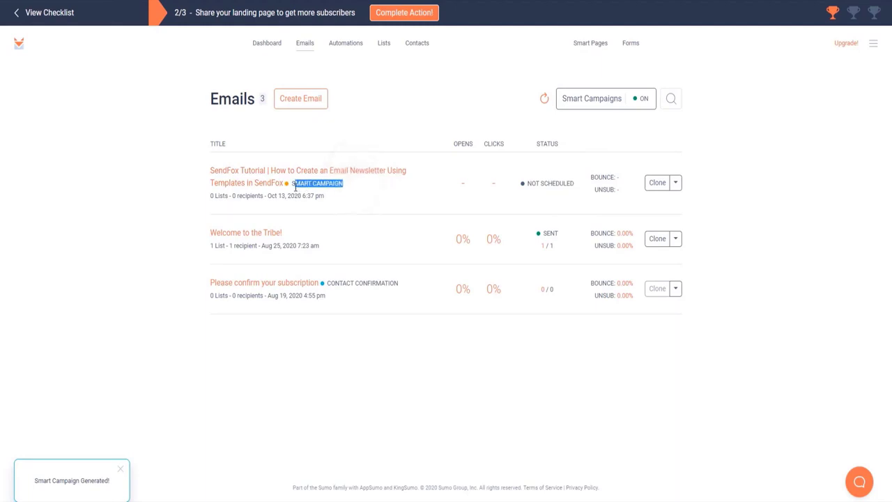
left_click(333, 136)
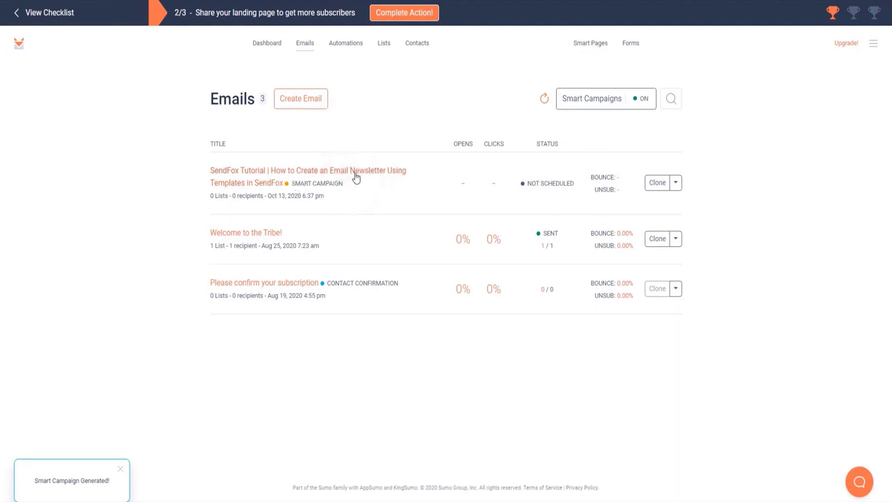
left_click(362, 176)
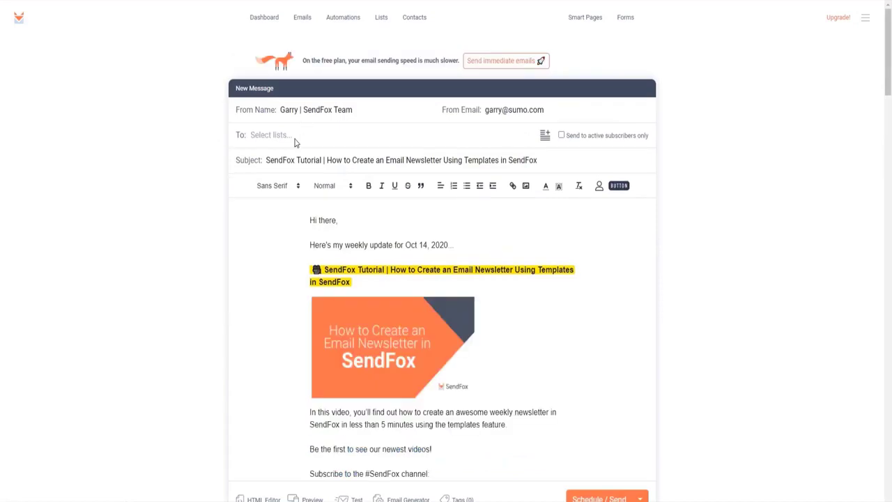
left_click(294, 139)
- Add My First List and a new quick list holding one contact's email address as recipients
left_click(300, 157)
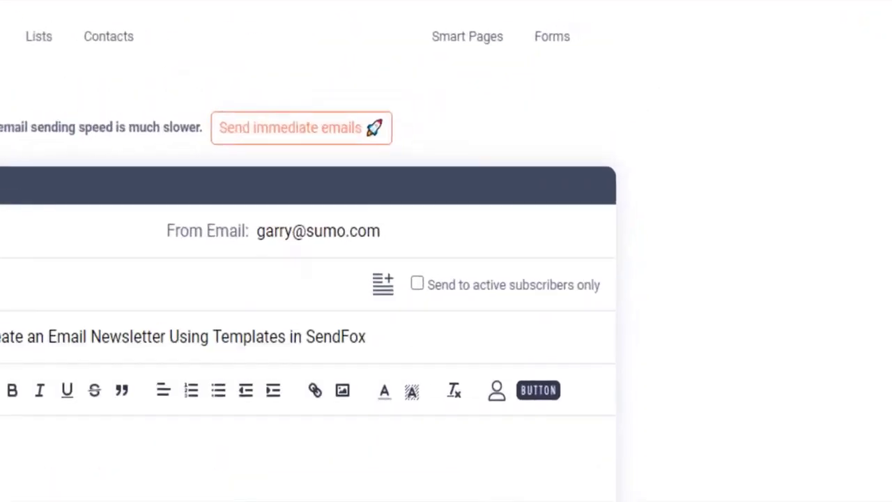
left_click(380, 287)
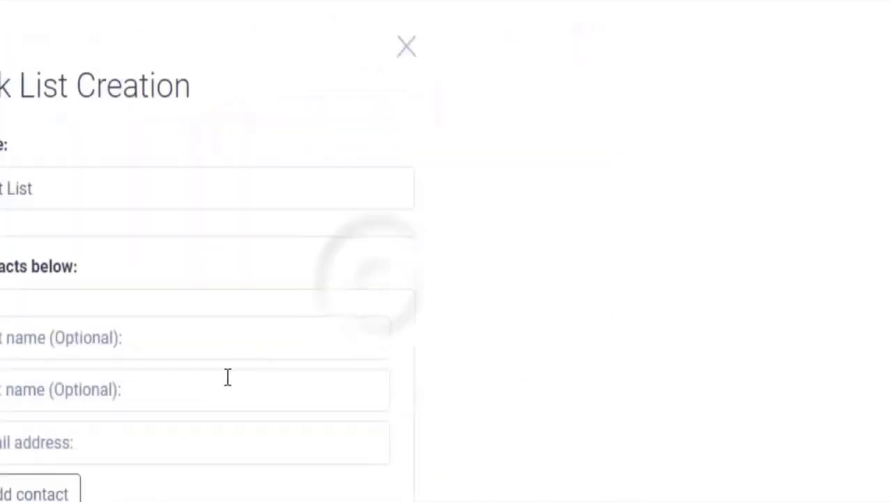
left_click(280, 354)
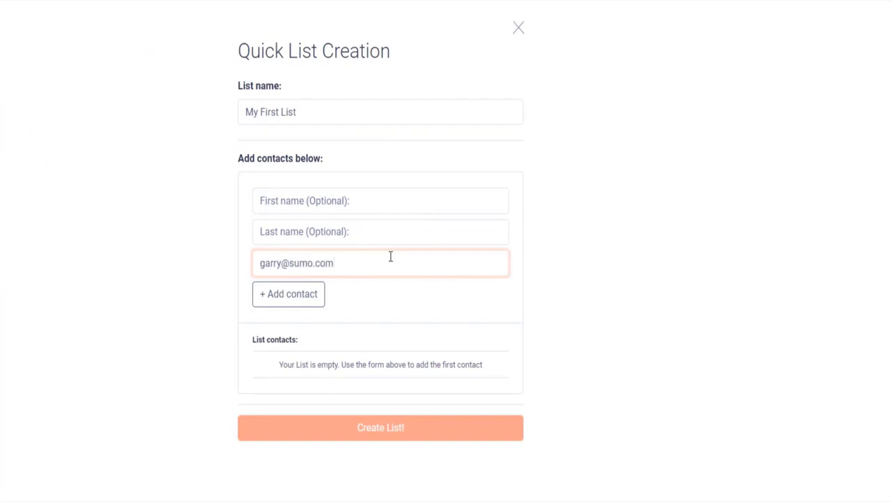
left_click(311, 305)
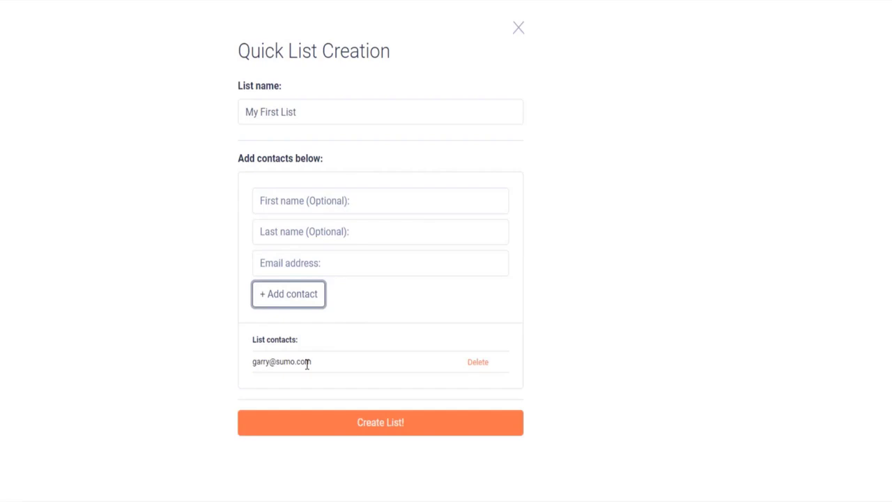
left_click(380, 423)
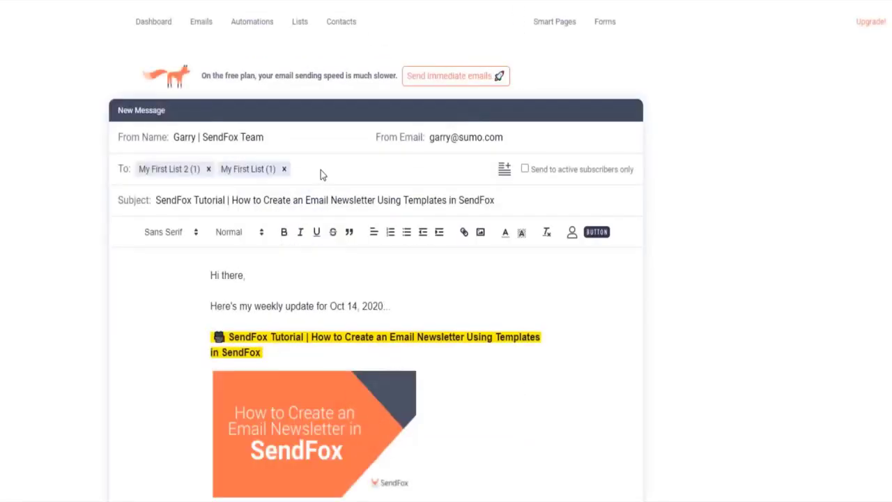
- Schedule the email to send on October 16 at 8:55am
scroll(321, 170, "down", 6)
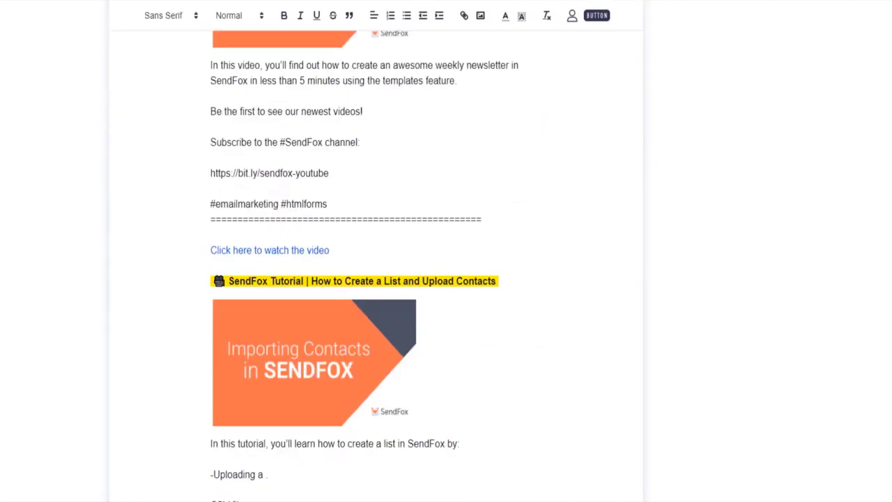
left_click(575, 485)
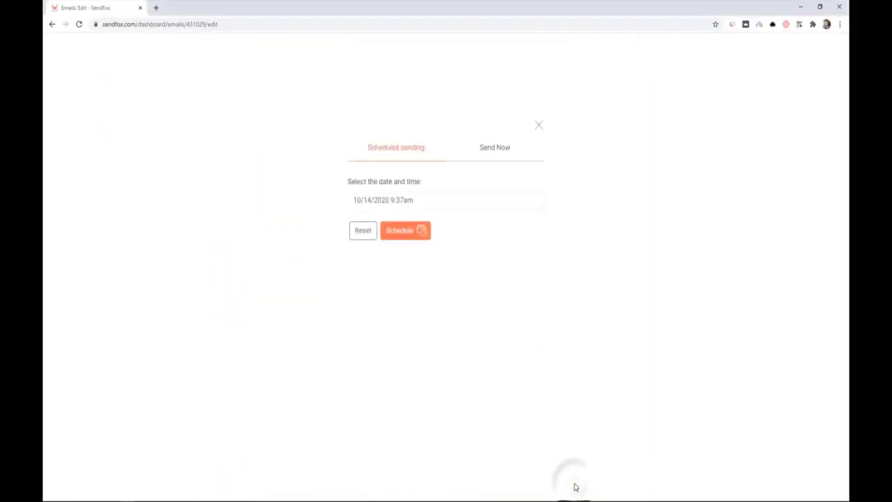
left_click(421, 202)
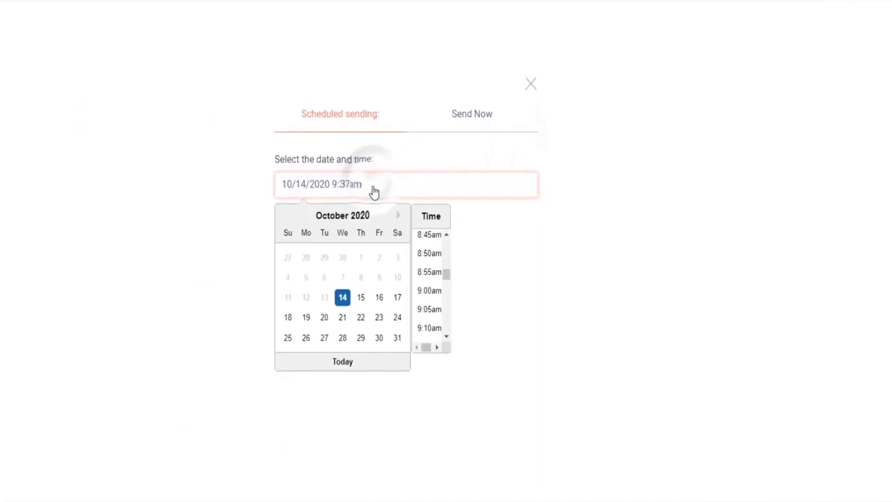
left_click(377, 299)
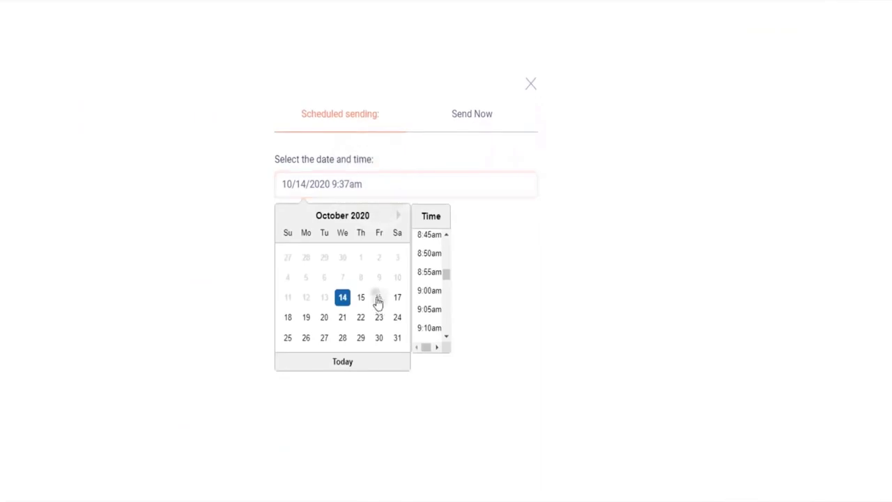
left_click(422, 278)
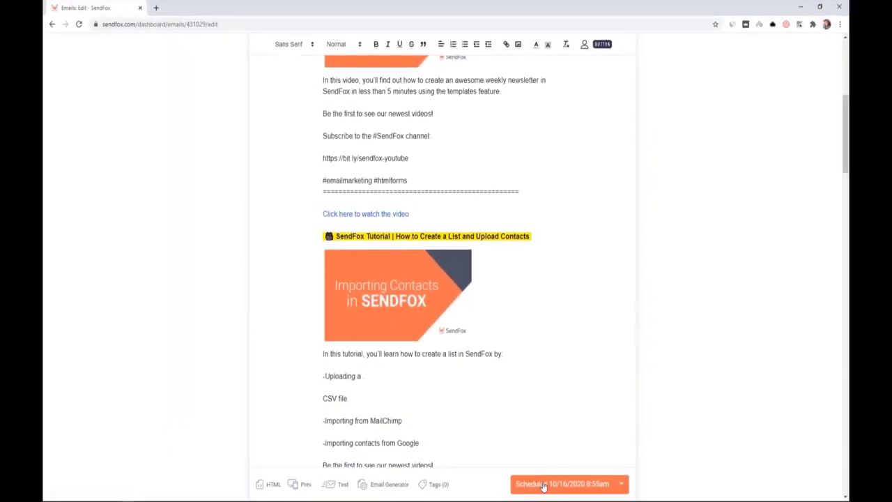
- Reset the scheduled send time so the campaign is unscheduled, then reopen the sending options
left_click(544, 484)
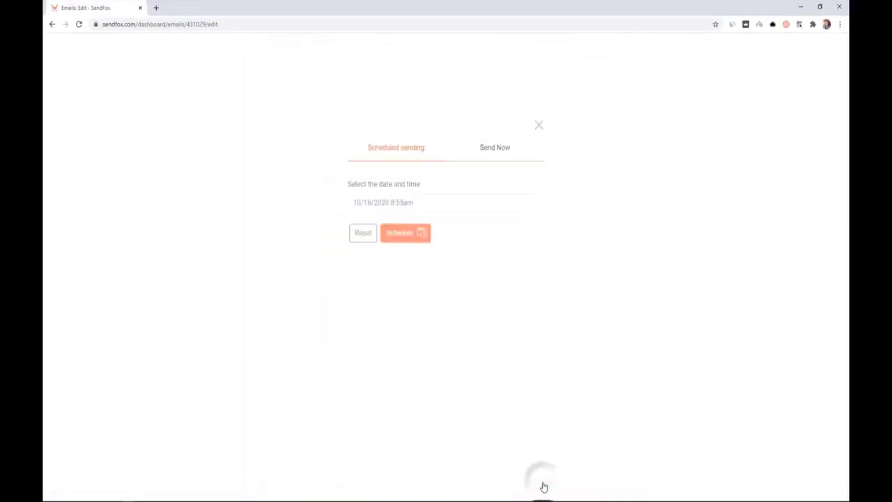
left_click(401, 207)
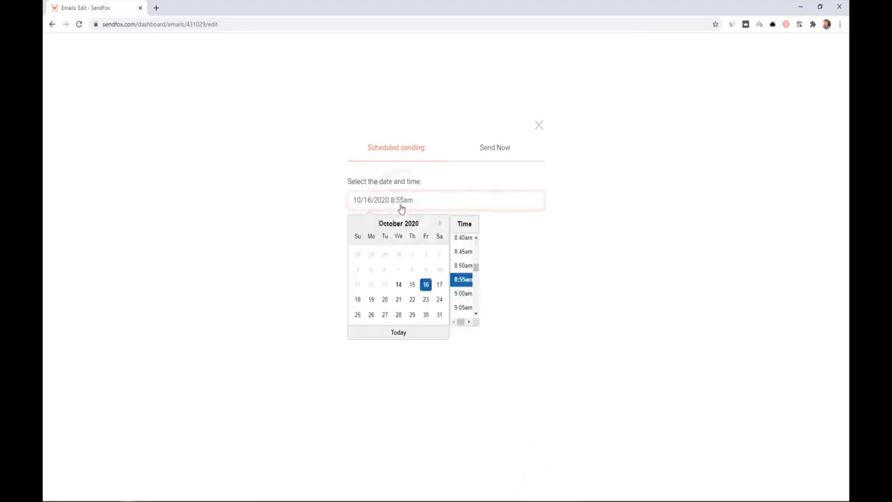
left_click(401, 207)
left_click(401, 207)
left_click(295, 235)
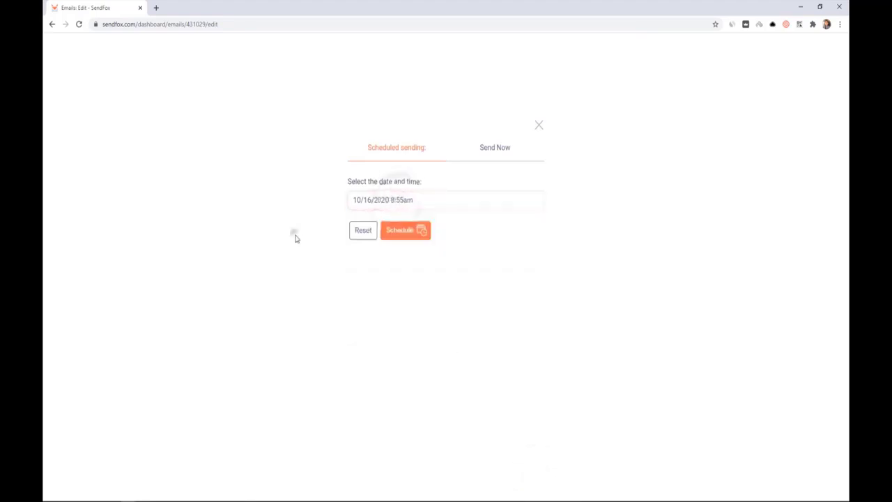
left_click(360, 234)
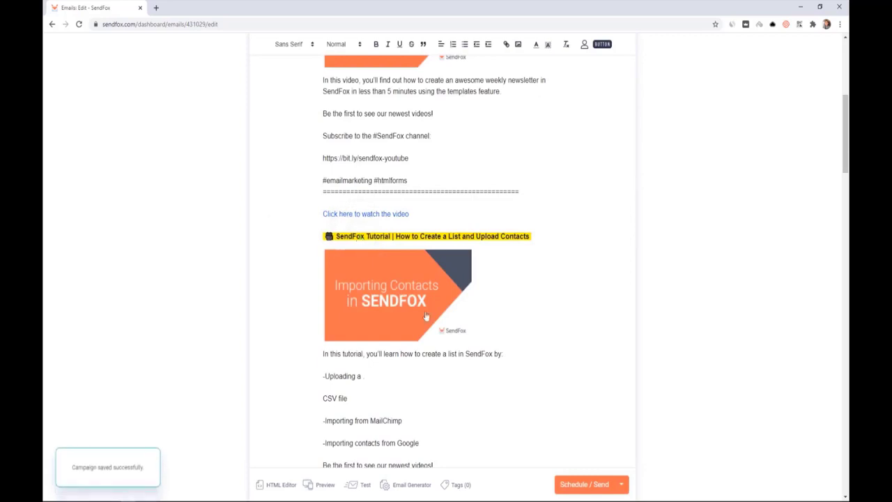
left_click(581, 485)
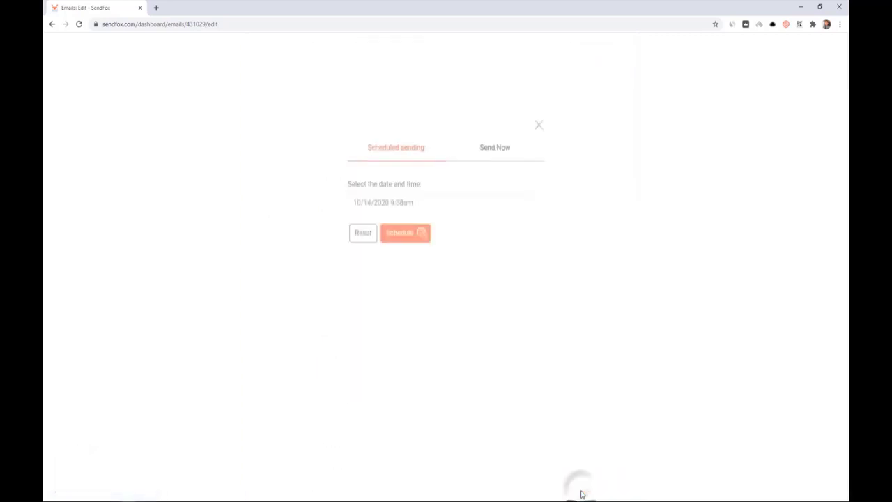
- Save the newsletter campaign as a draft instead of sending it, then return to the Emails list
left_click(499, 154)
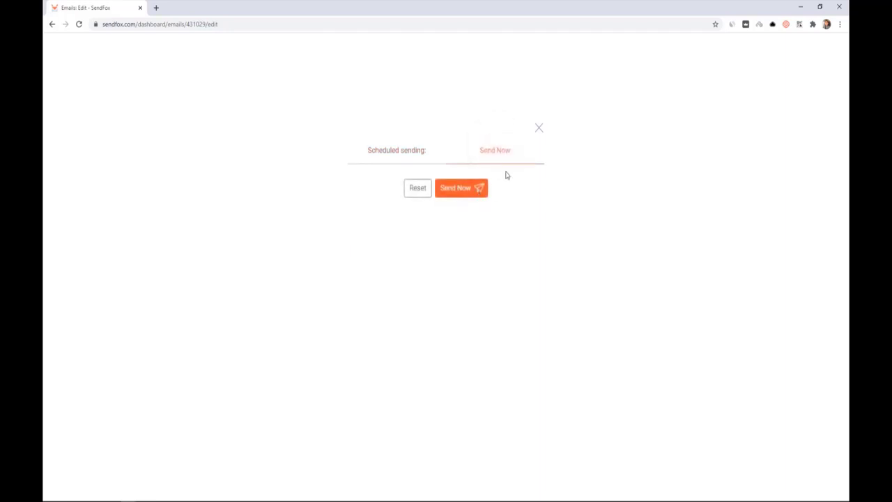
left_click(539, 131)
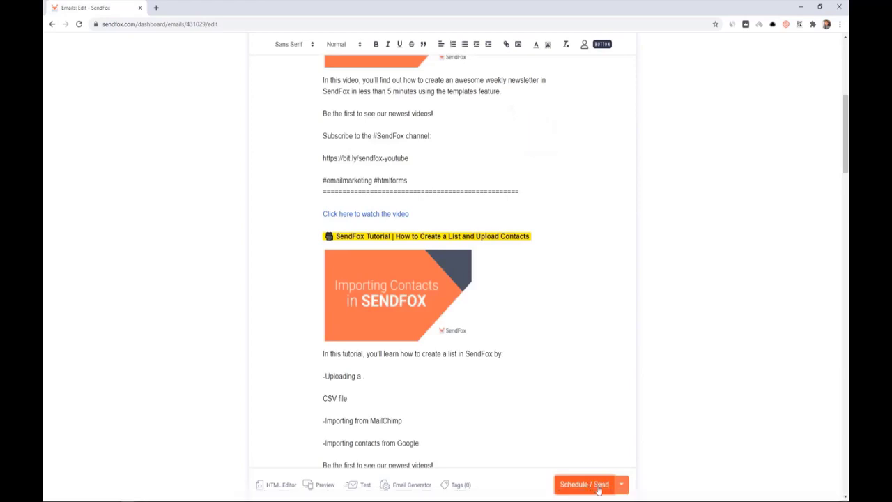
scroll(663, 393, "up", 5)
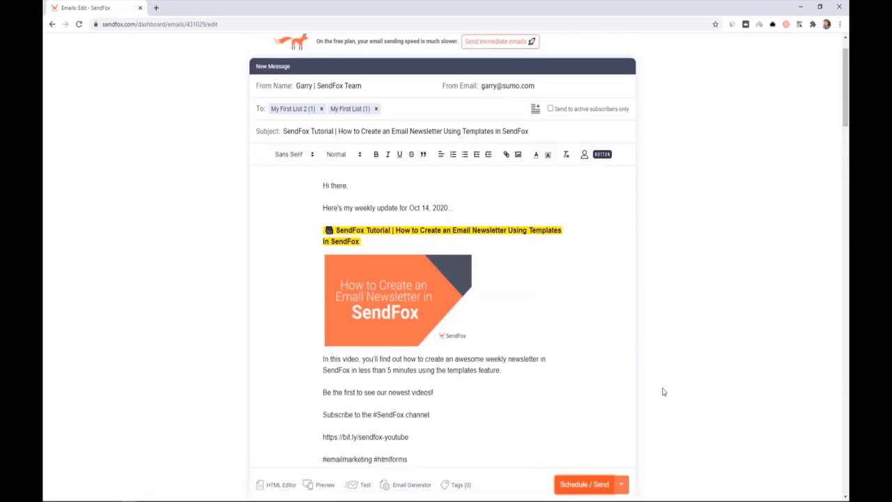
left_click(621, 484)
left_click(589, 462)
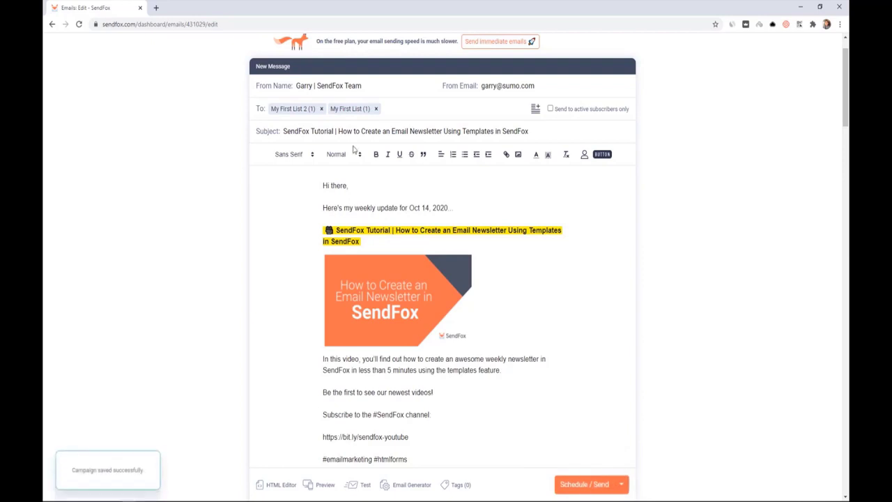
scroll(323, 54, "up", 2)
left_click(320, 54)
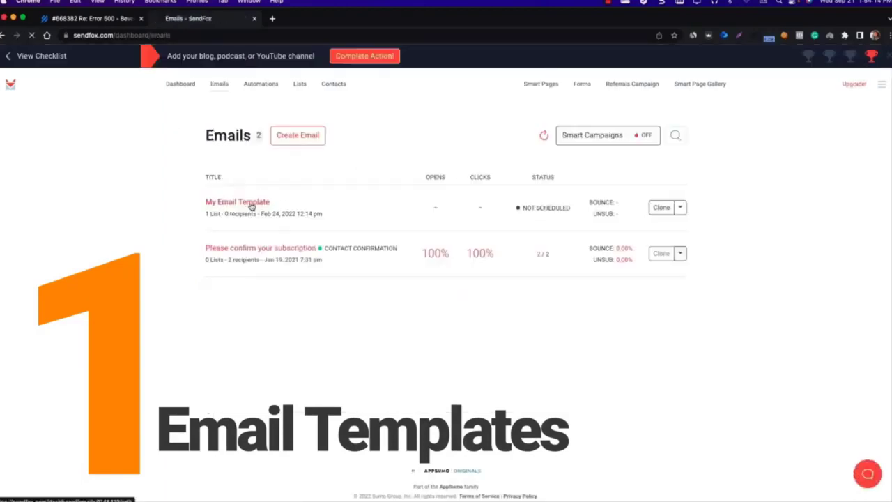
- Look over the saved 'My Email Template' email, then go back to the Emails list
left_click(251, 203)
scroll(317, 330, "down", 3)
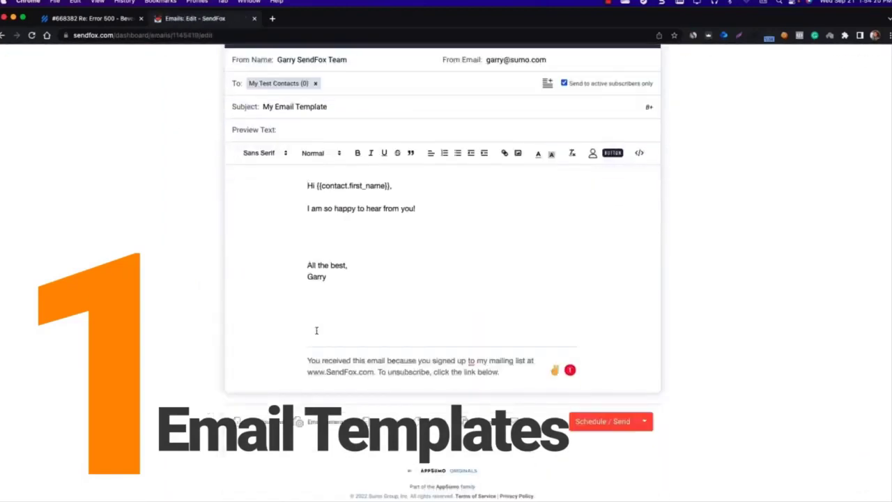
scroll(316, 330, "up", 3)
left_click(218, 60)
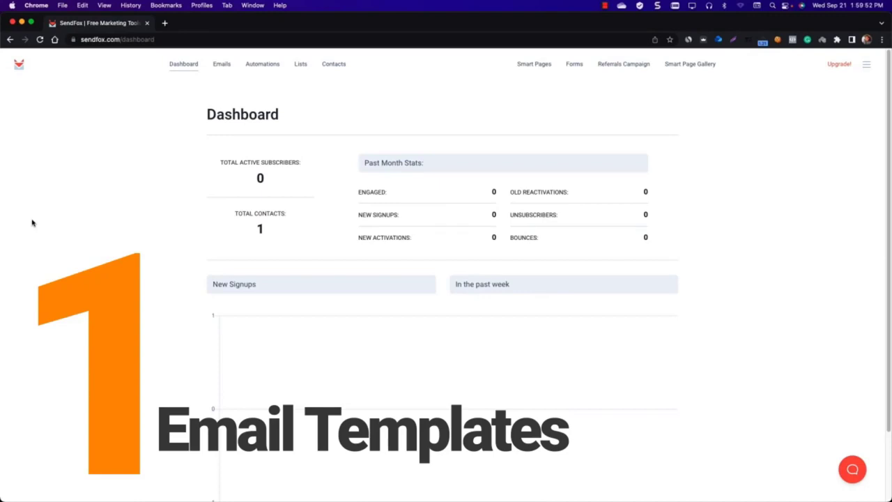
left_click(222, 64)
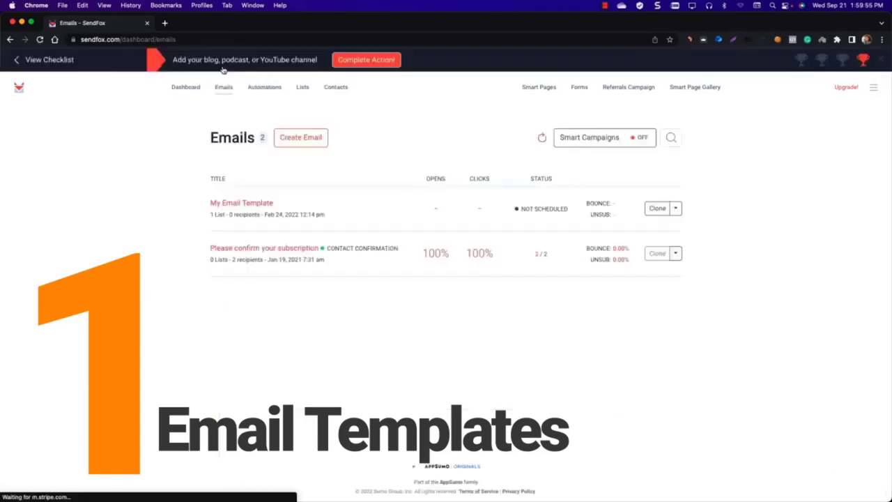
- Create a new email and save its content as a new template named 'Default Template 1'
left_click(292, 142)
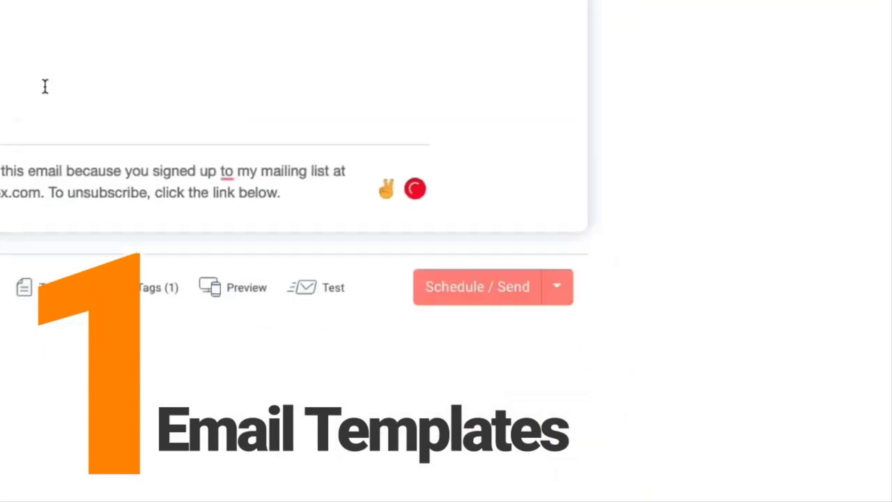
left_click(561, 297)
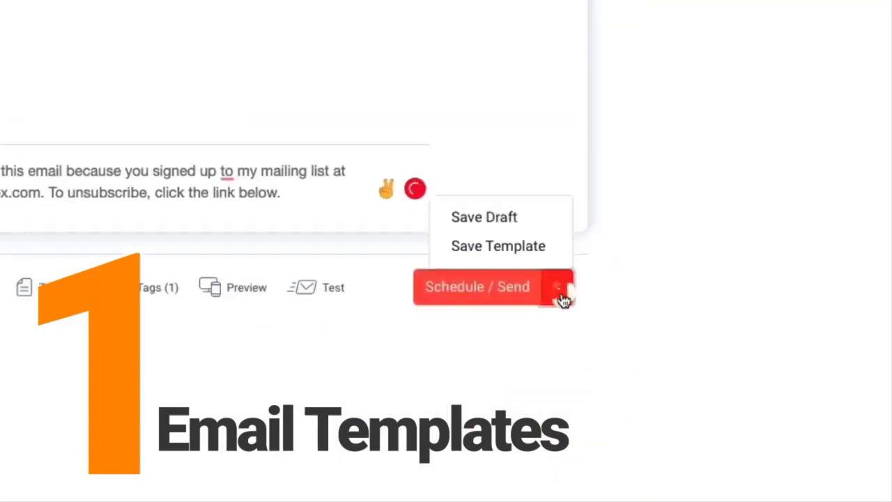
left_click(527, 254)
type("Default Template")
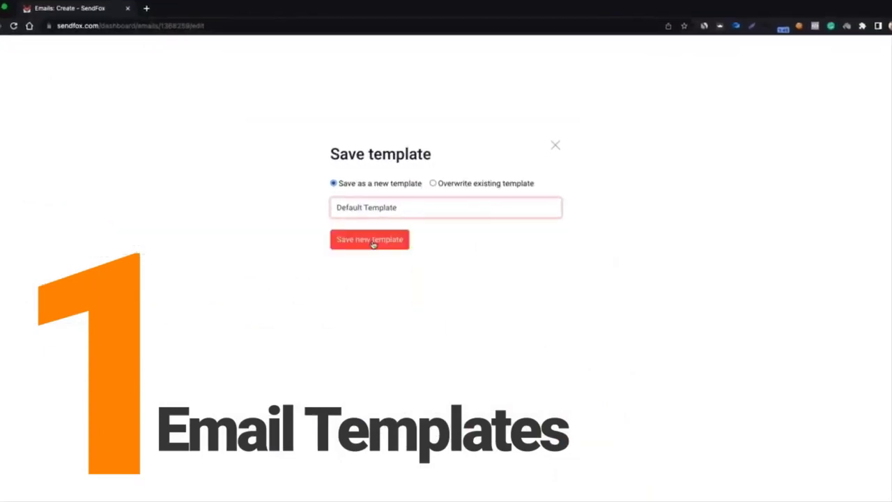
type(" 1")
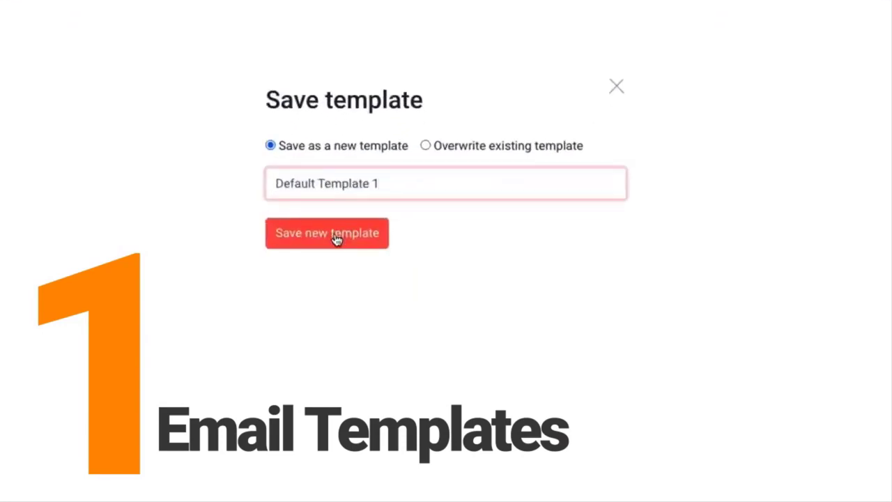
left_click(335, 237)
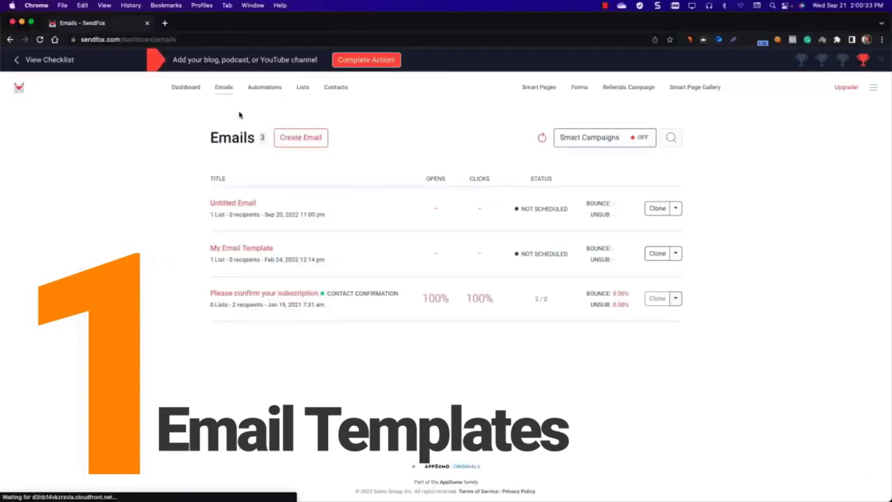
- Start a new email and try applying the Default Template from the saved templates
left_click(292, 138)
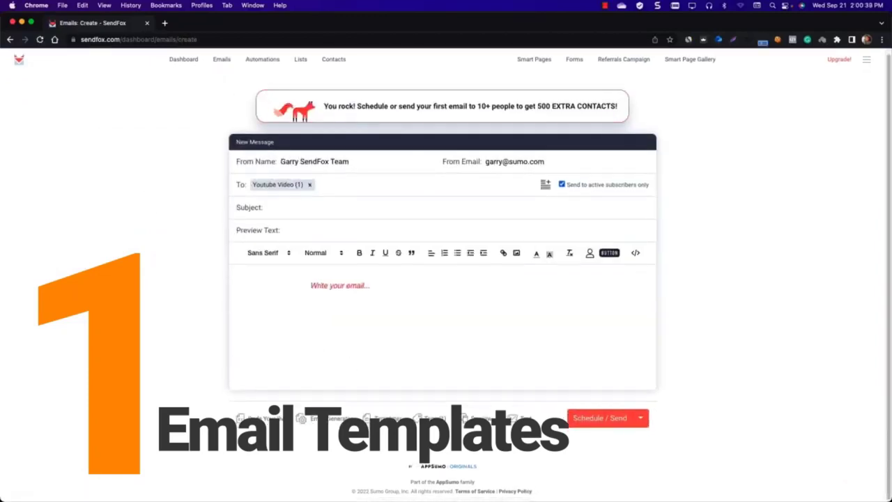
left_click(388, 422)
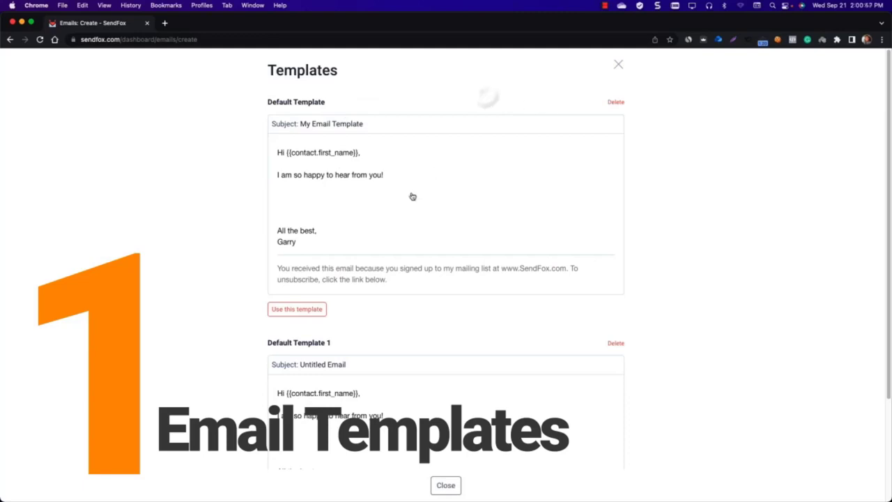
left_click(308, 311)
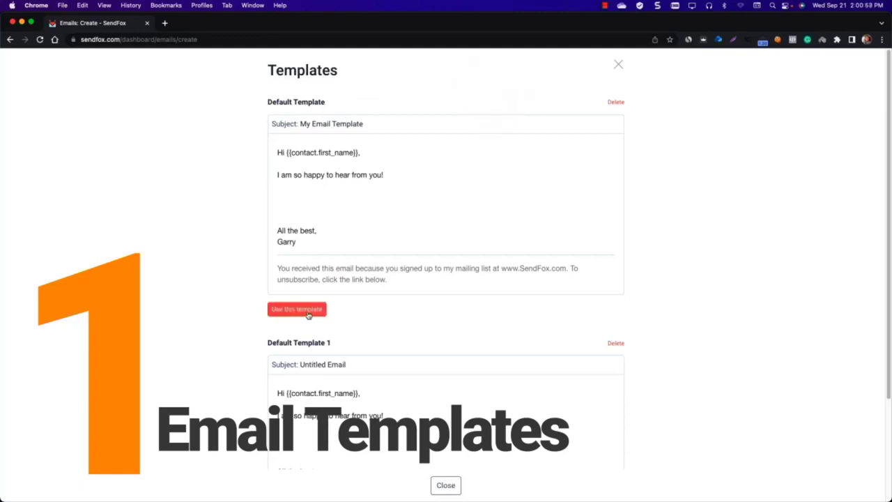
left_click(307, 313)
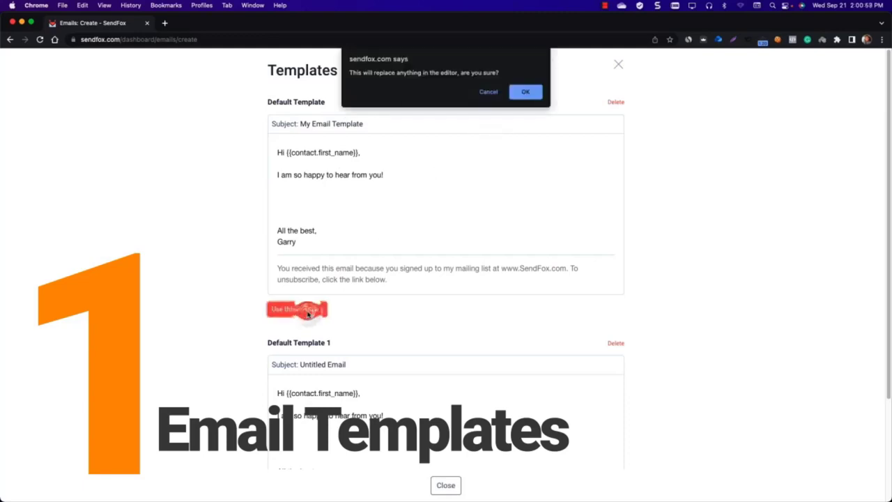
- Cancel replacing the editor content and delete the Default Template
left_click(488, 91)
left_click(616, 102)
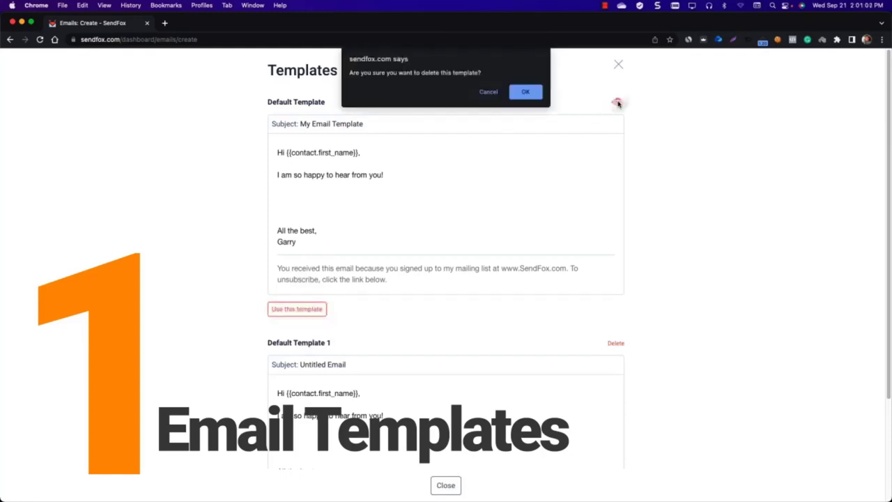
left_click(527, 98)
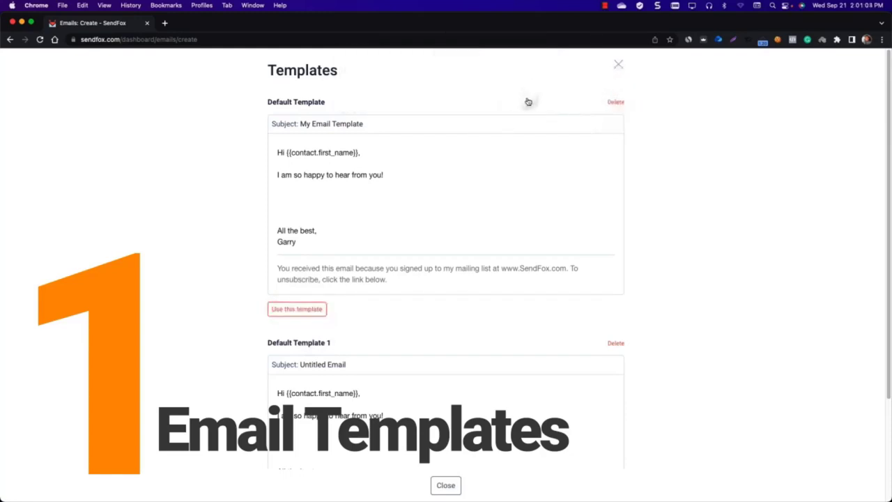